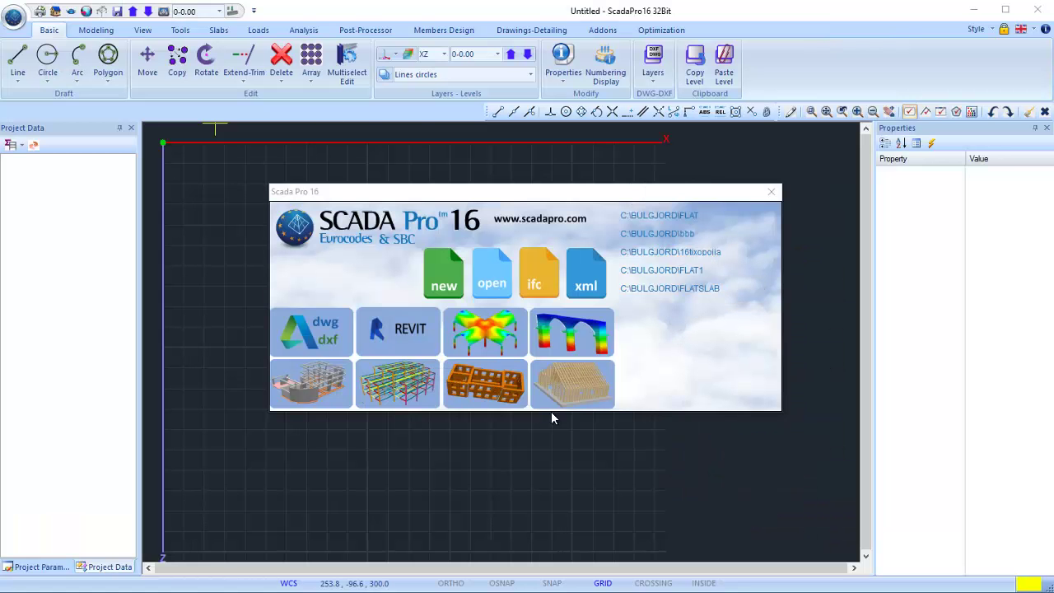
# Start a DWG-import project named dwg1, accepting the default general parameters.
pyautogui.click(327, 335)
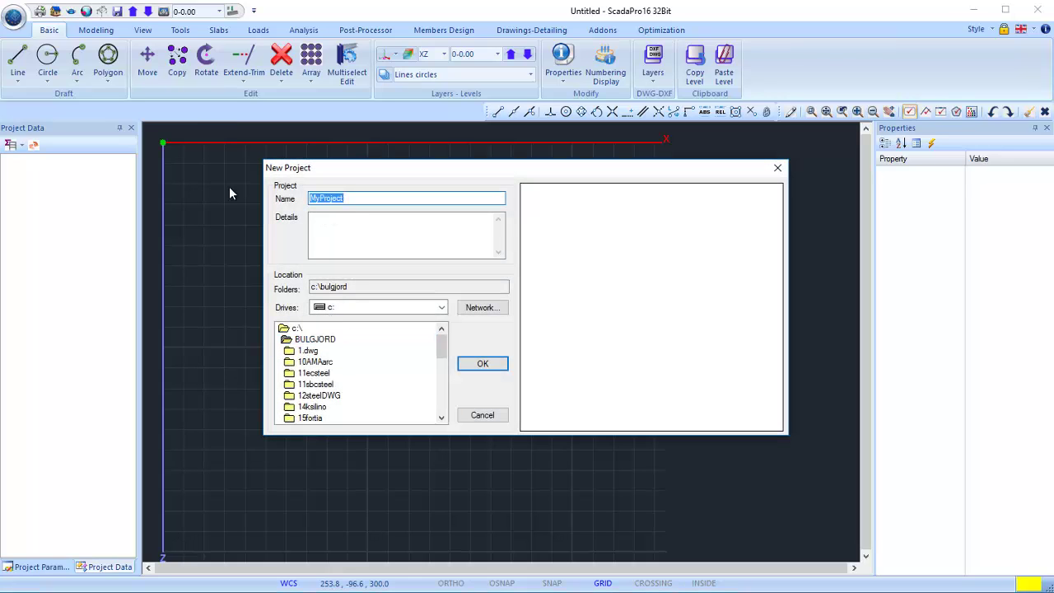
pyautogui.write('dwg1')
pyautogui.click(483, 366)
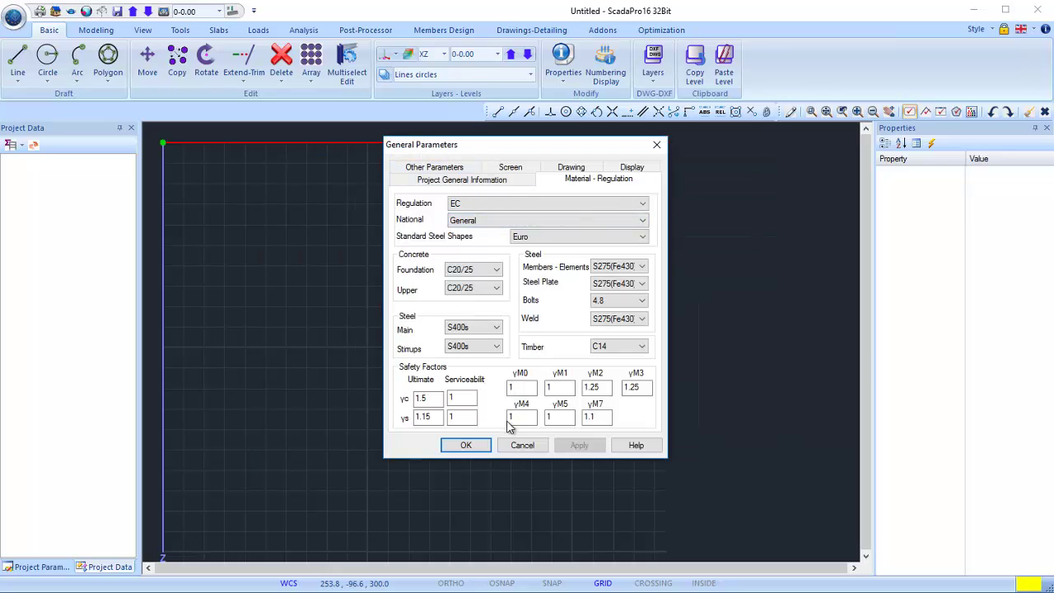
pyautogui.click(486, 445)
# Load the 1.plan1 drawing from the 1.dwg folder.
pyautogui.doubleClick(445, 213)
pyautogui.click(443, 212)
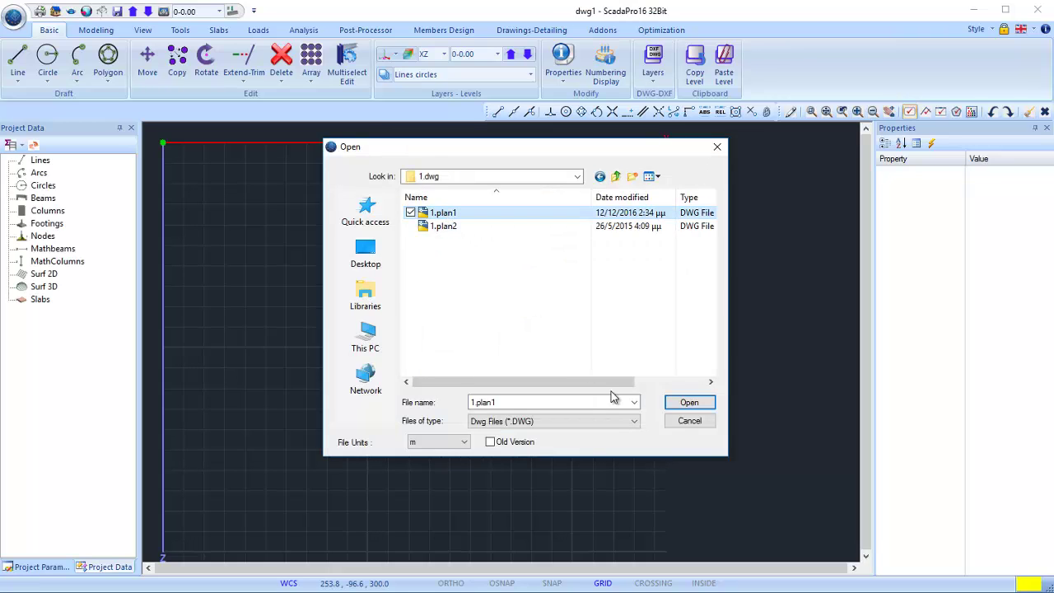
pyautogui.click(682, 403)
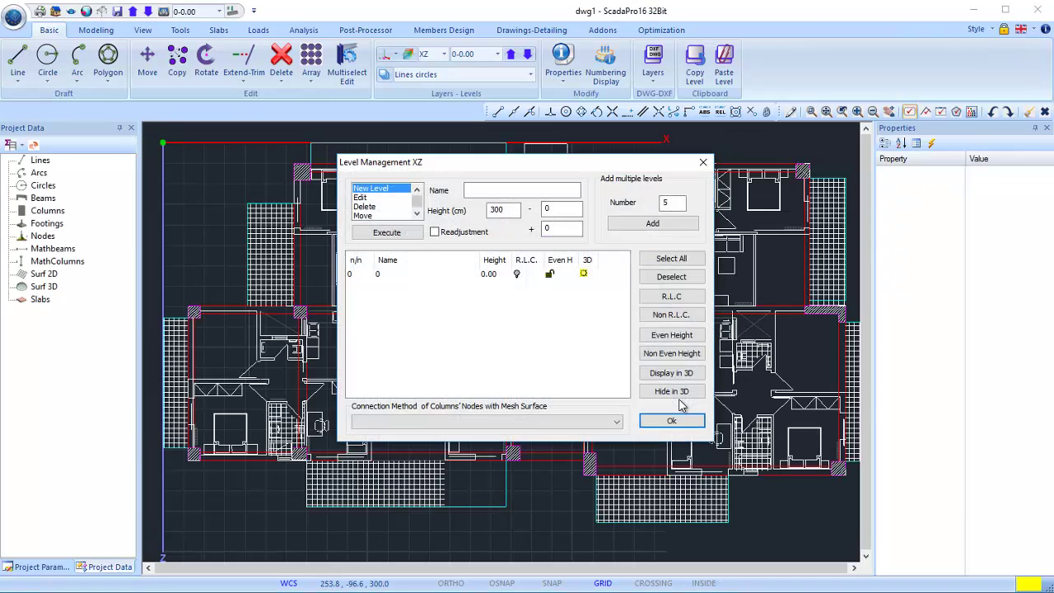
# Add five levels, then identify sections automatically from the Columns, Beams and Cantilever layers.
pyautogui.click(650, 224)
pyautogui.click(674, 421)
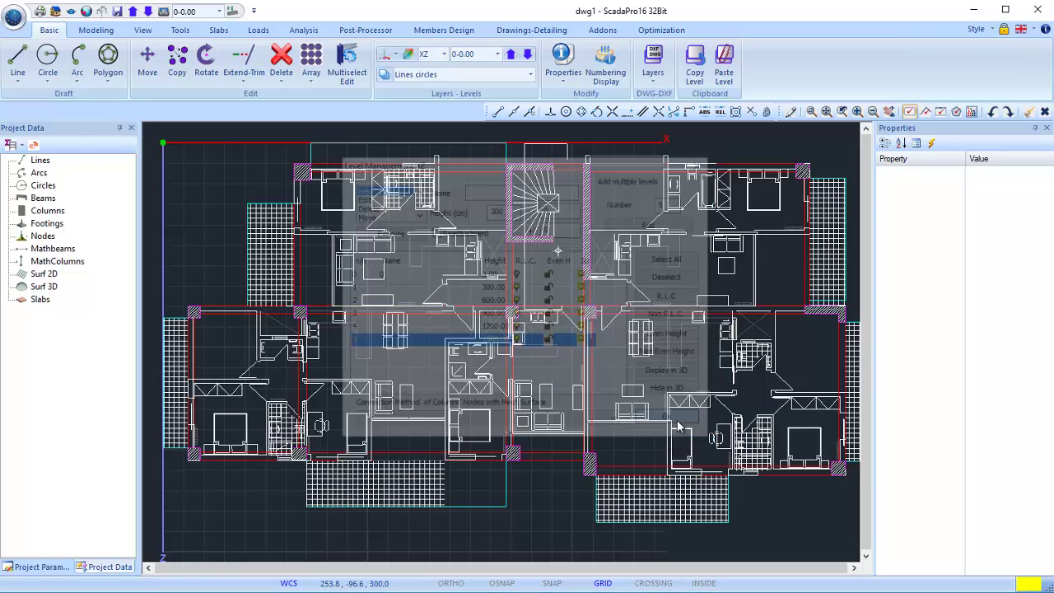
pyautogui.click(527, 288)
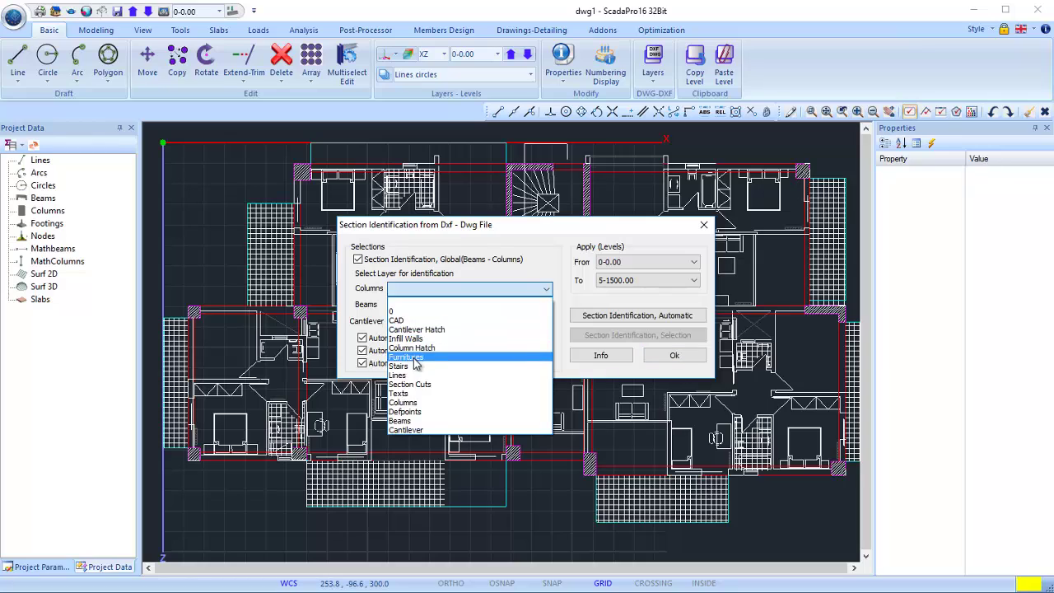
pyautogui.click(418, 403)
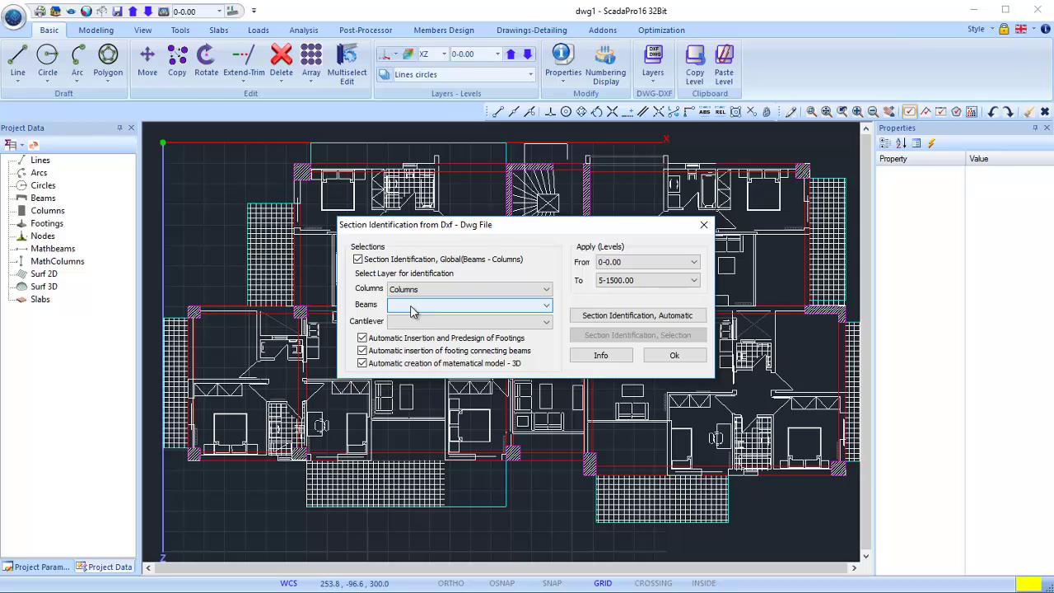
pyautogui.click(413, 311)
pyautogui.click(412, 431)
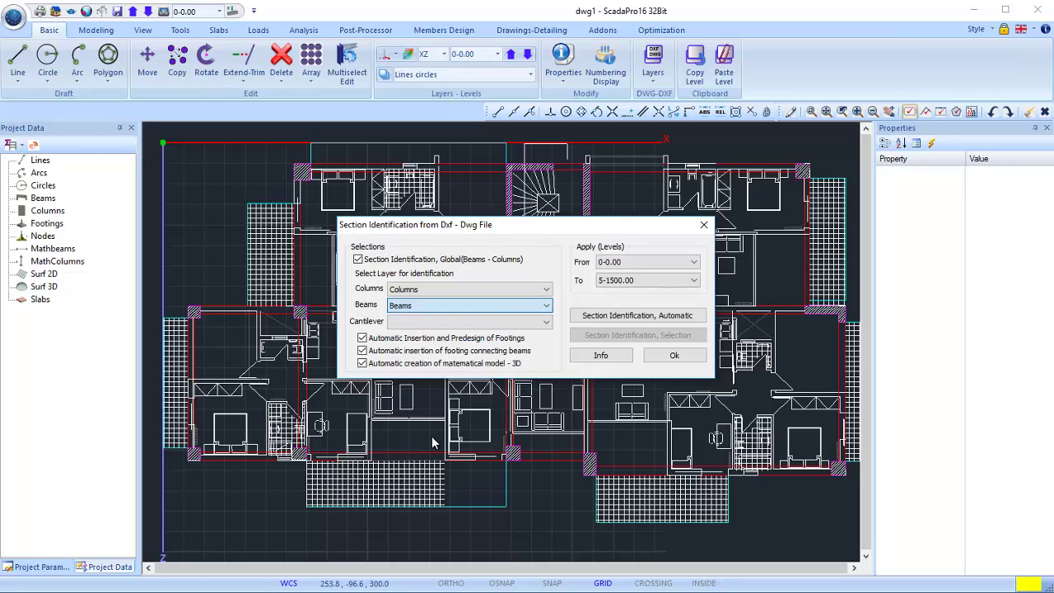
pyautogui.click(423, 324)
pyautogui.click(411, 466)
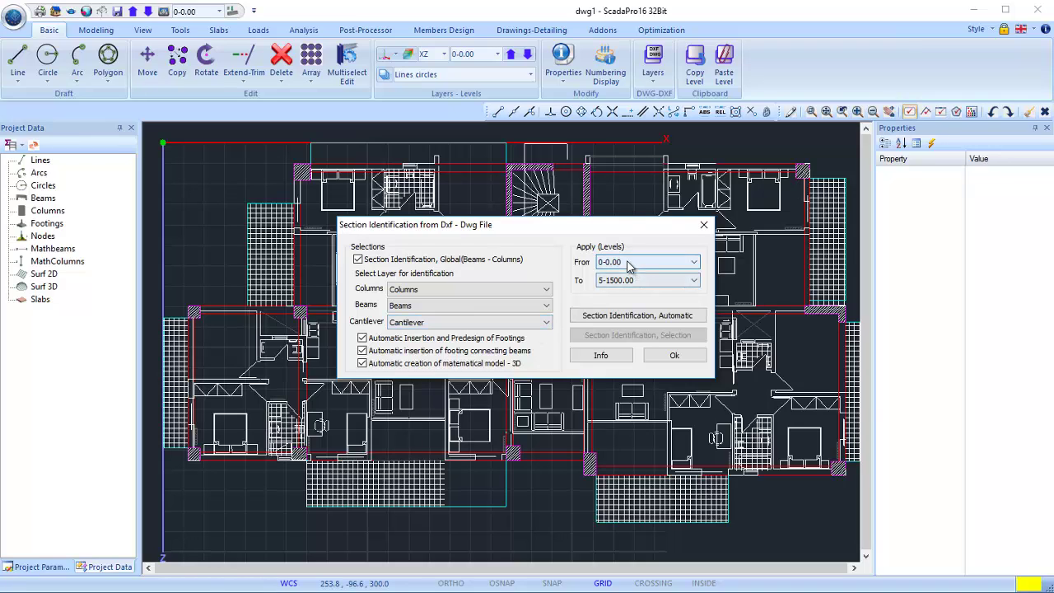
pyautogui.click(610, 315)
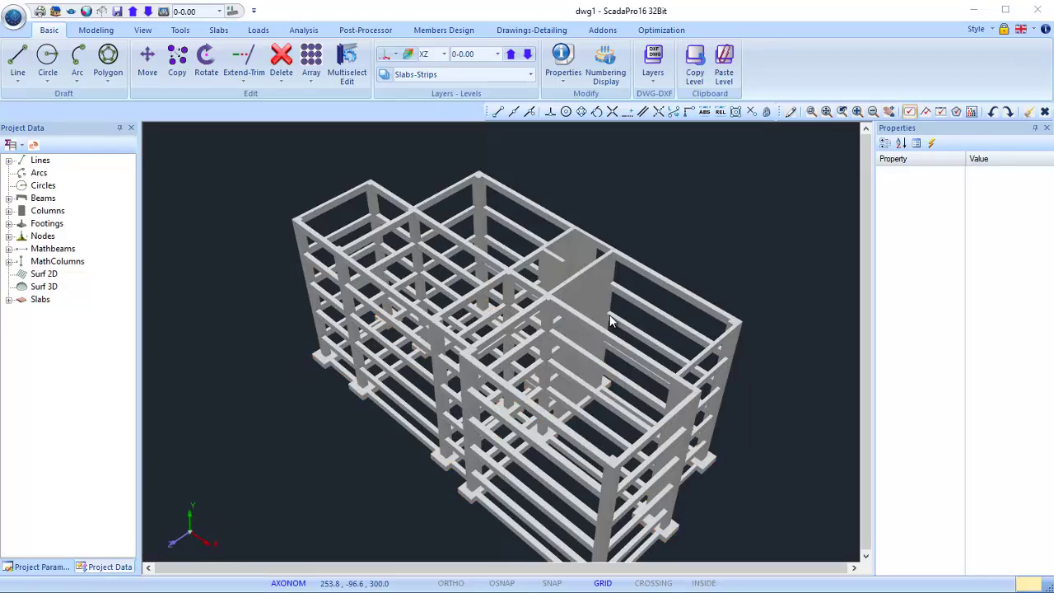
# Display the slabs and orbit the 3D frame to inspect the building from the front.
pyautogui.click(218, 29)
pyautogui.moveTo(489, 285); pyautogui.dragTo(682, 423, button='middle')
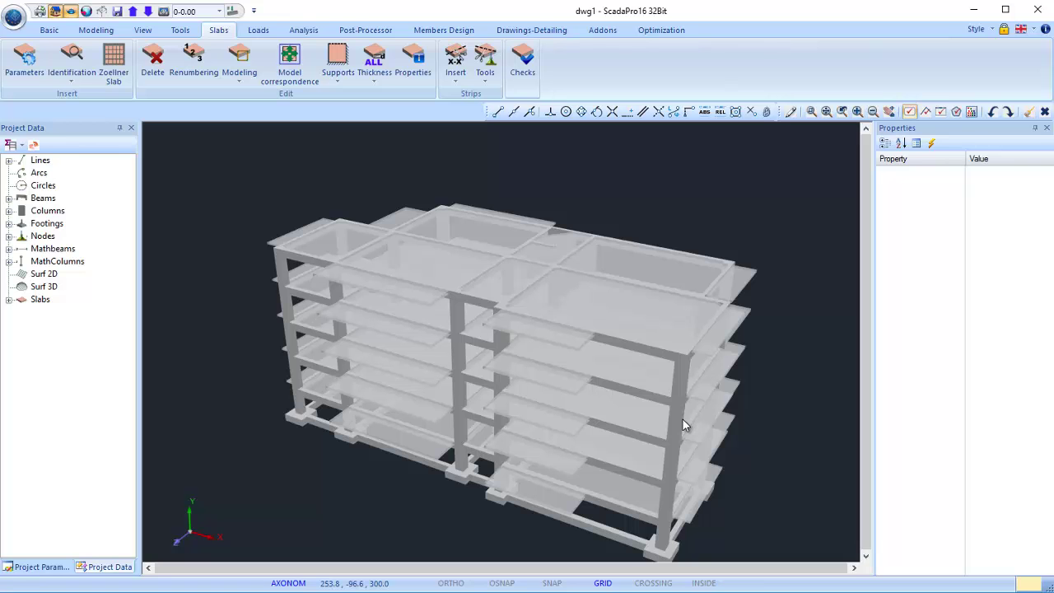
pyautogui.moveTo(470, 387); pyautogui.dragTo(545, 414, button='middle')
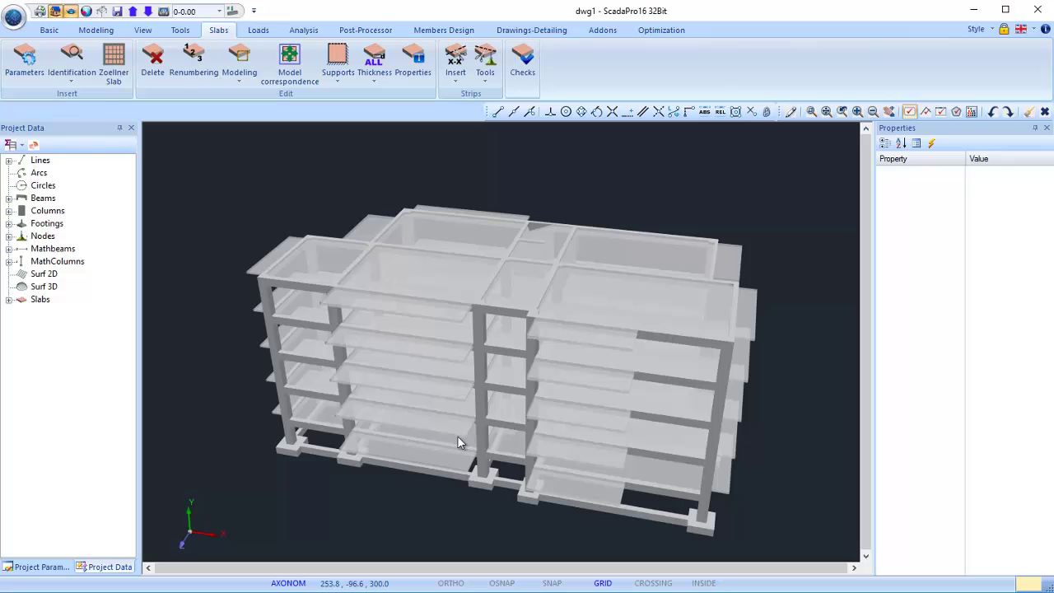
pyautogui.moveTo(499, 400); pyautogui.dragTo(469, 431, button='middle')
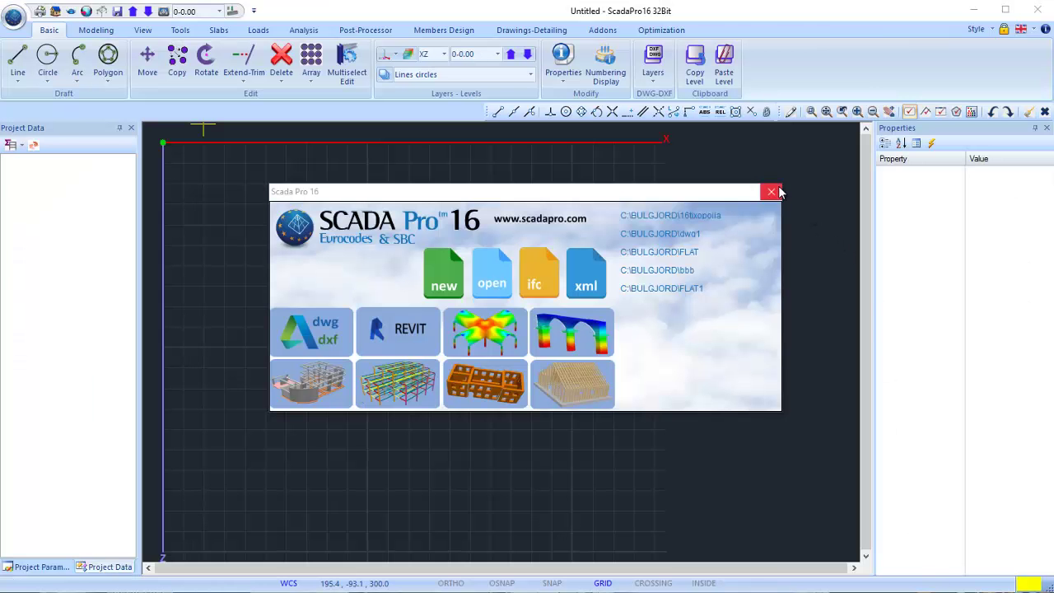
# Create a new project named B1 with the default general parameters.
pyautogui.click(772, 192)
pyautogui.click(13, 16)
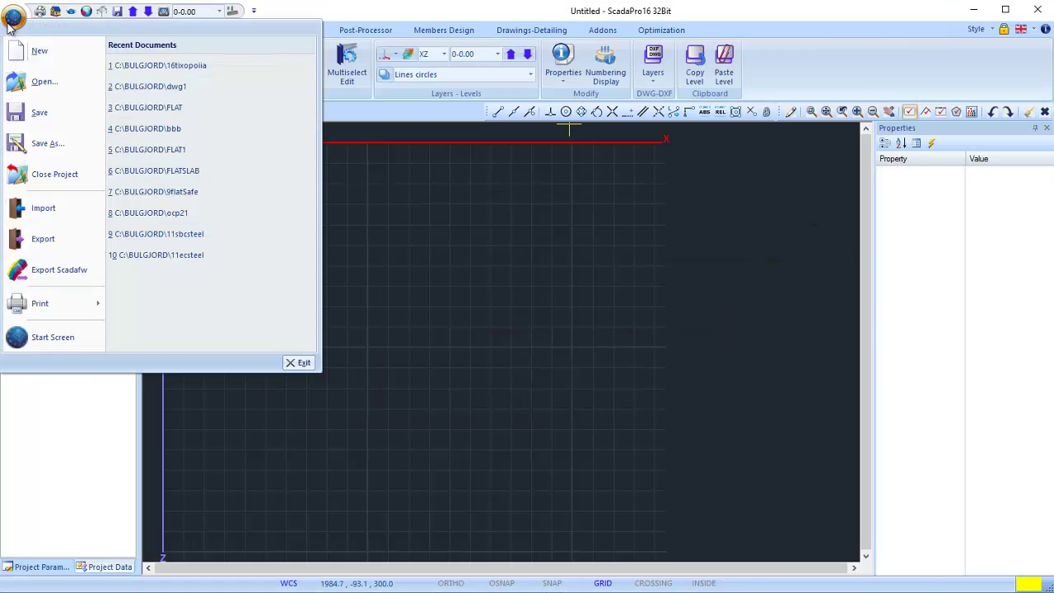
pyautogui.click(37, 48)
pyautogui.doubleClick(395, 198)
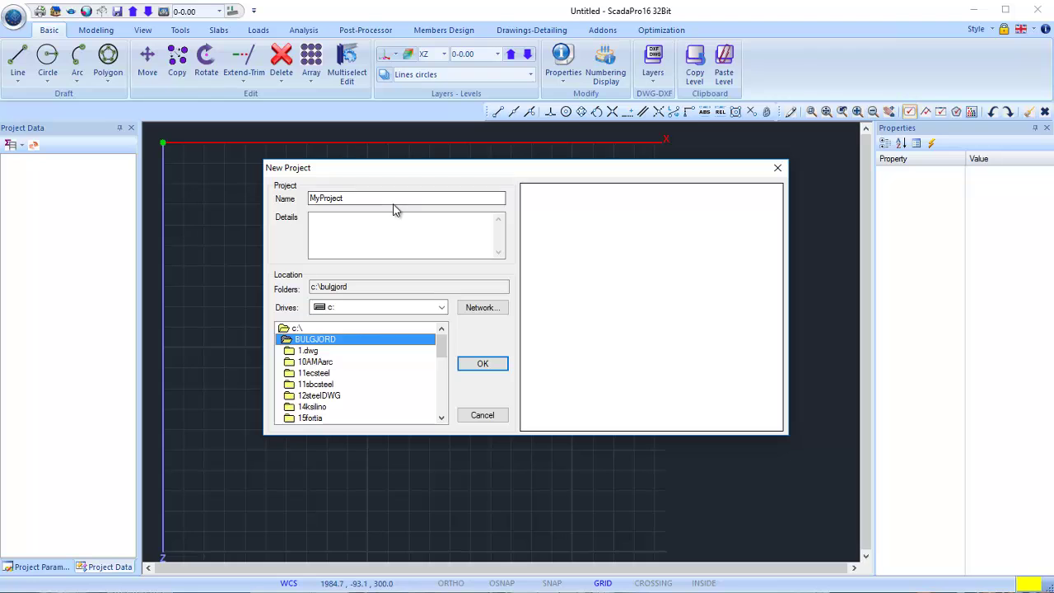
pyautogui.write('B1')
pyautogui.press('Return')
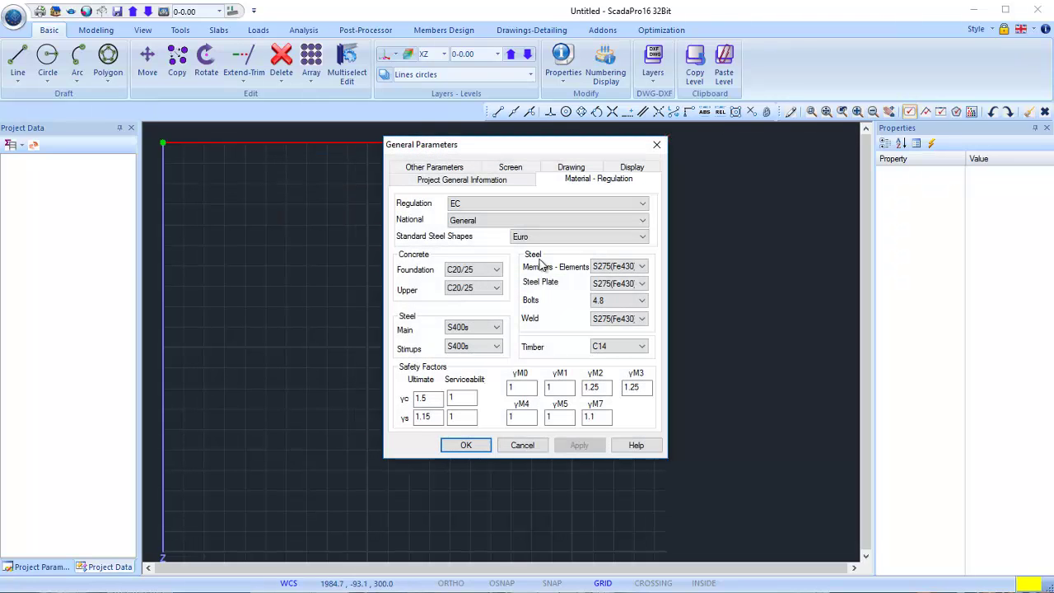
pyautogui.click(467, 446)
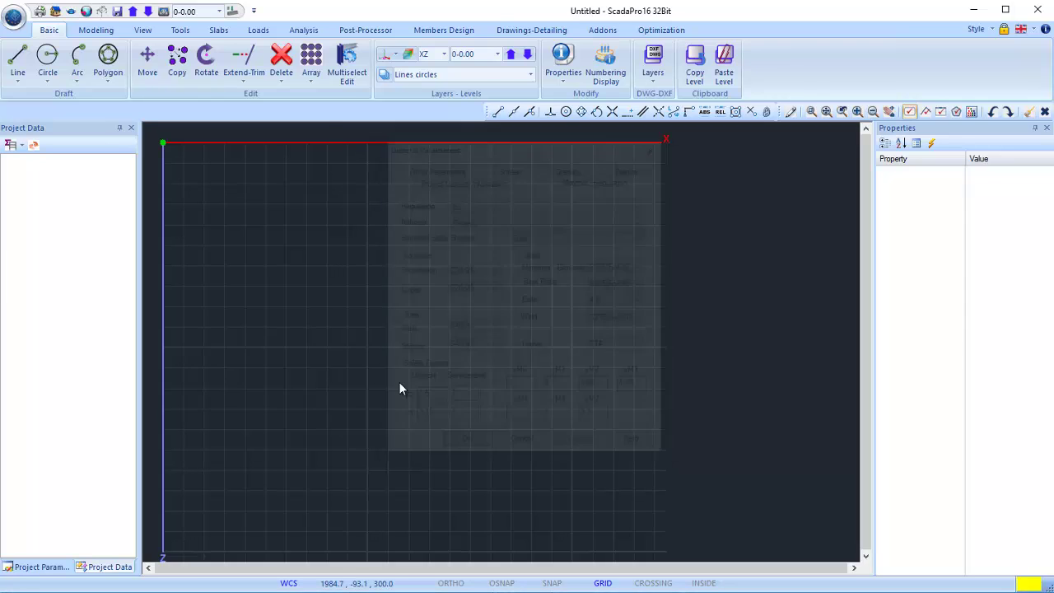
# Import the revit15 IFC file from the 3.ifc folder and orbit the resulting frame.
pyautogui.click(14, 16)
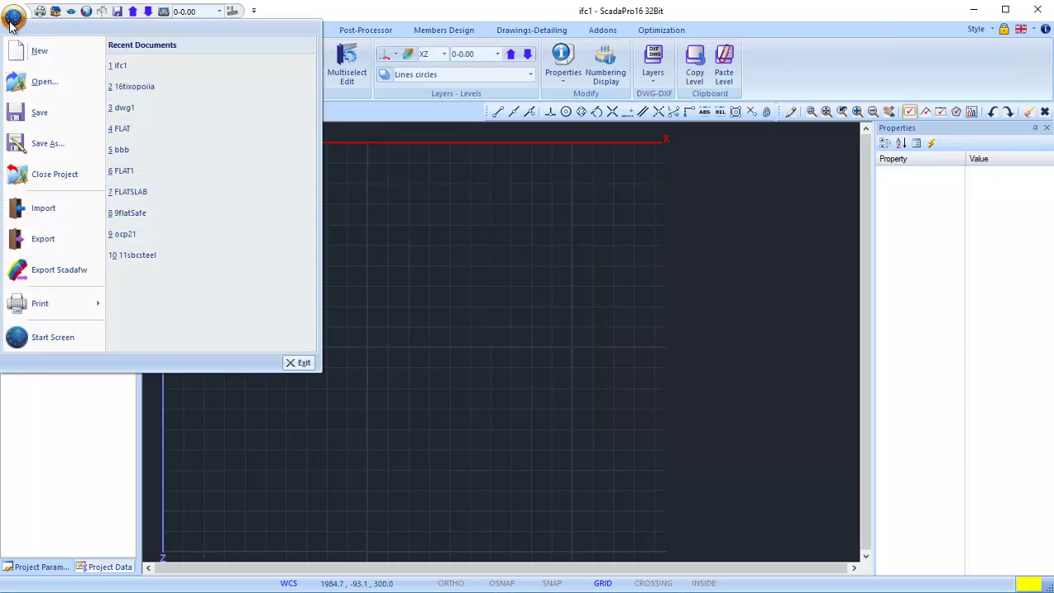
pyautogui.click(46, 214)
pyautogui.click(559, 423)
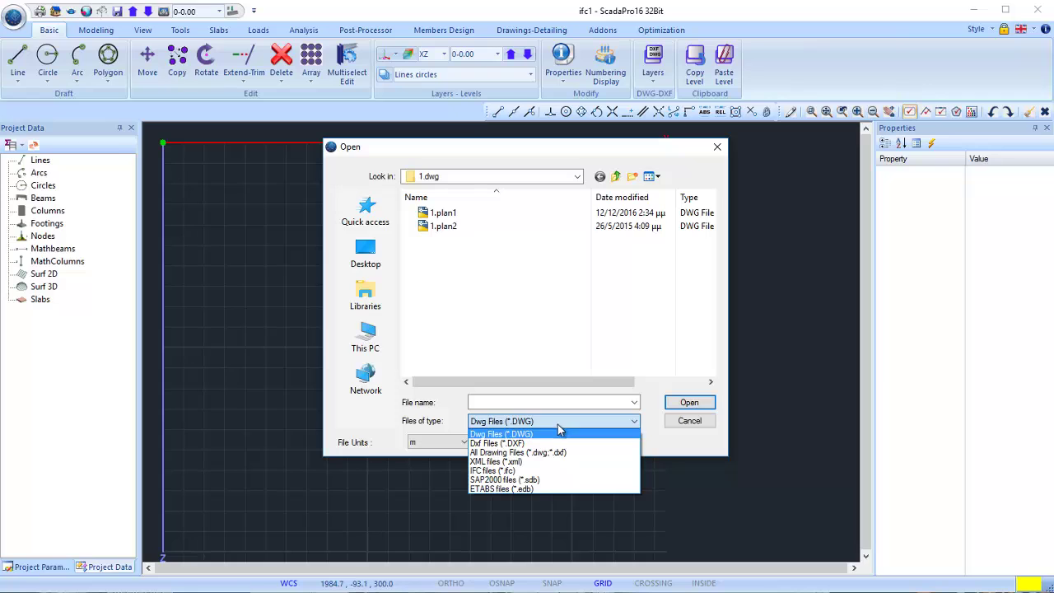
pyautogui.click(550, 471)
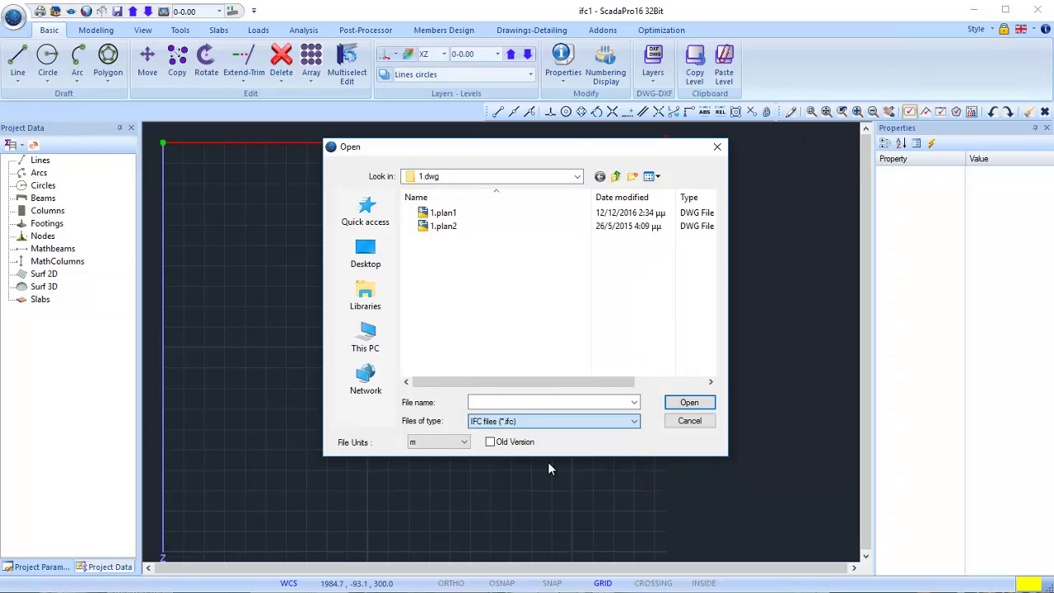
pyautogui.click(469, 240)
pyautogui.doubleClick(449, 240)
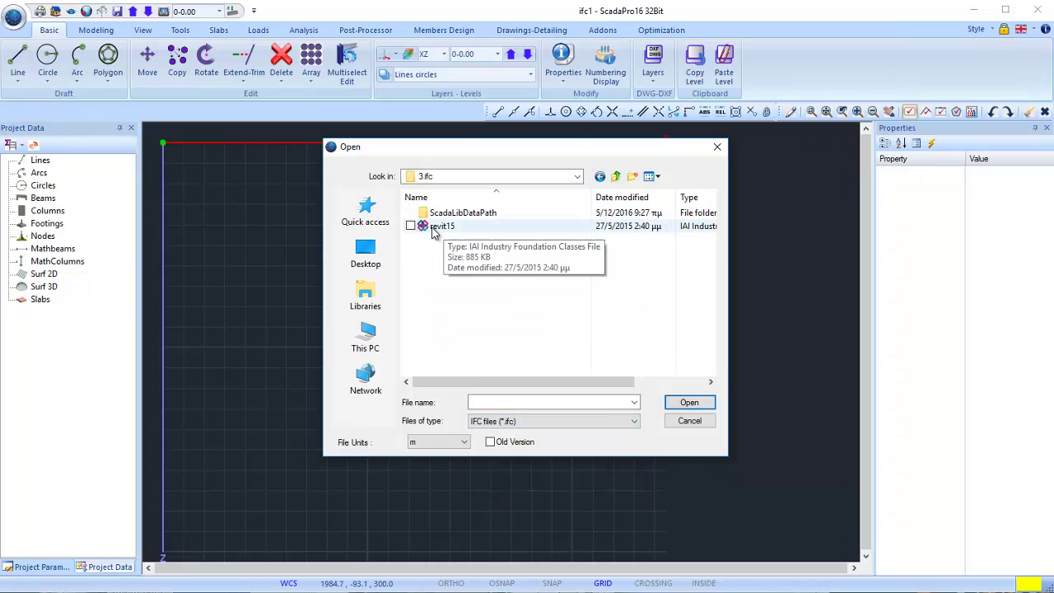
pyautogui.click(443, 228)
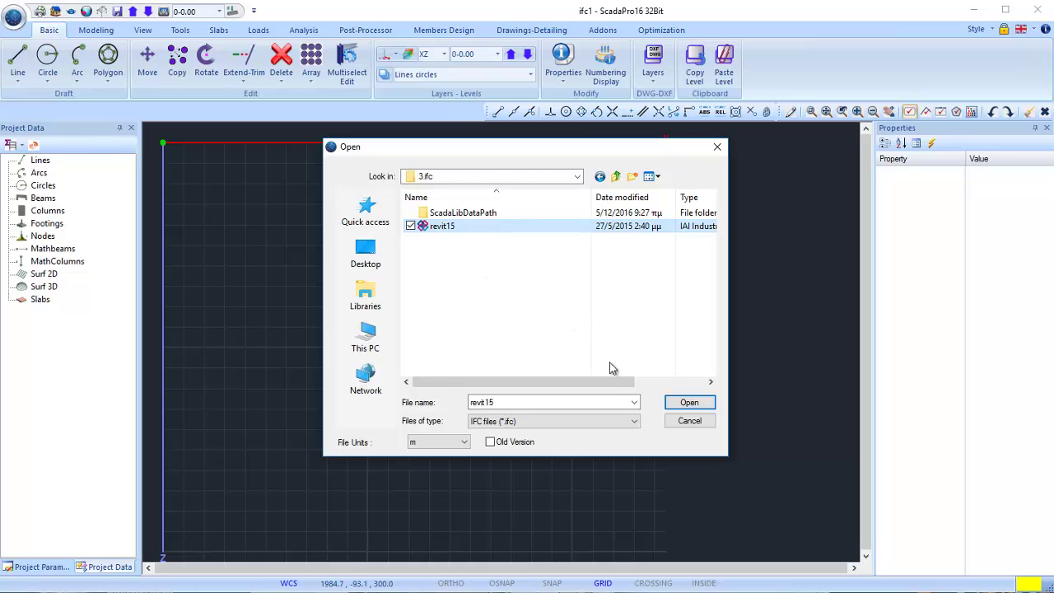
pyautogui.click(689, 402)
pyautogui.moveTo(589, 398); pyautogui.dragTo(670, 407, button='middle')
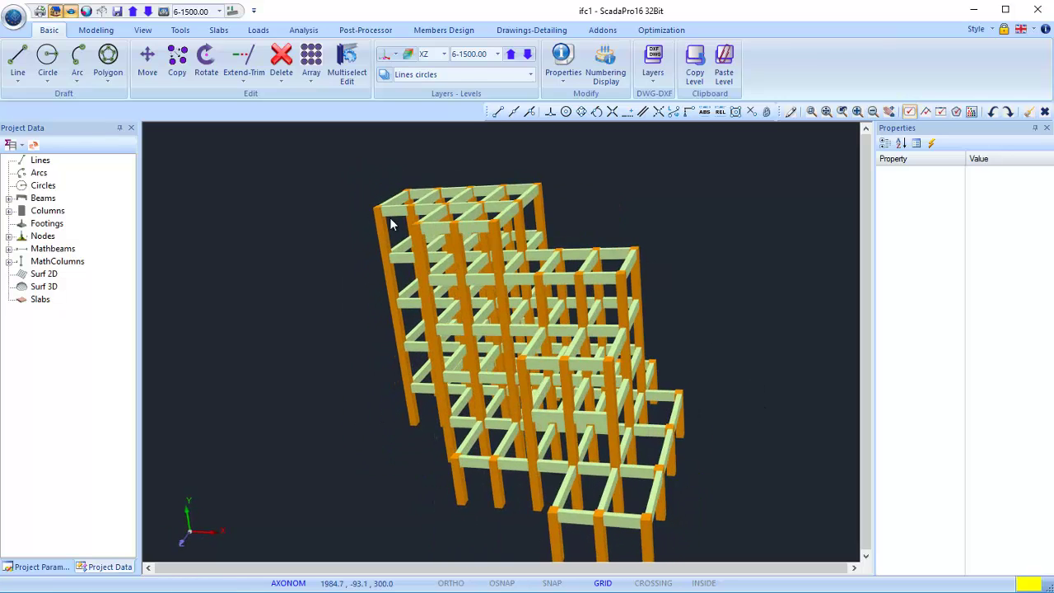
# Inspect beam 450's section and stiffness properties, then show the frame as solid physical members.
pyautogui.click(55, 10)
pyautogui.click(55, 11)
pyautogui.scroll(5, 521, 375)
pyautogui.click(520, 377)
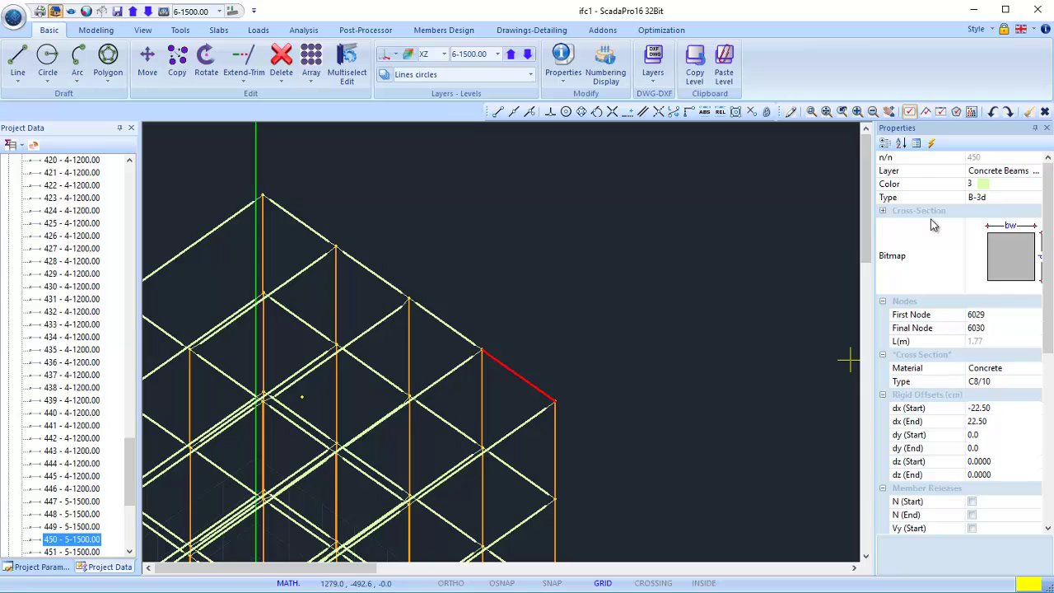
pyautogui.scroll(-6, 1045, 277)
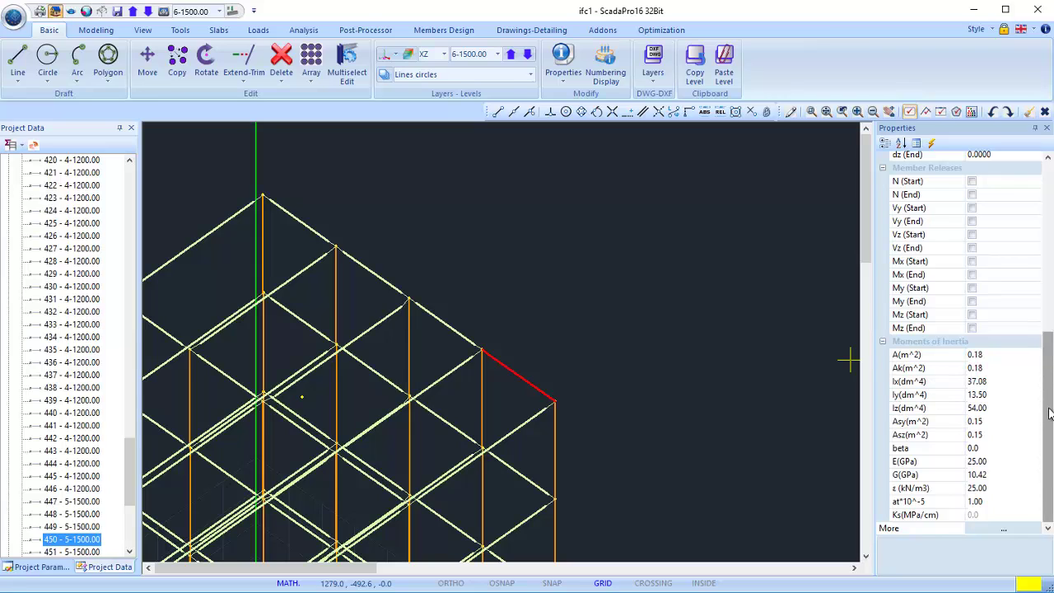
pyautogui.click(284, 584)
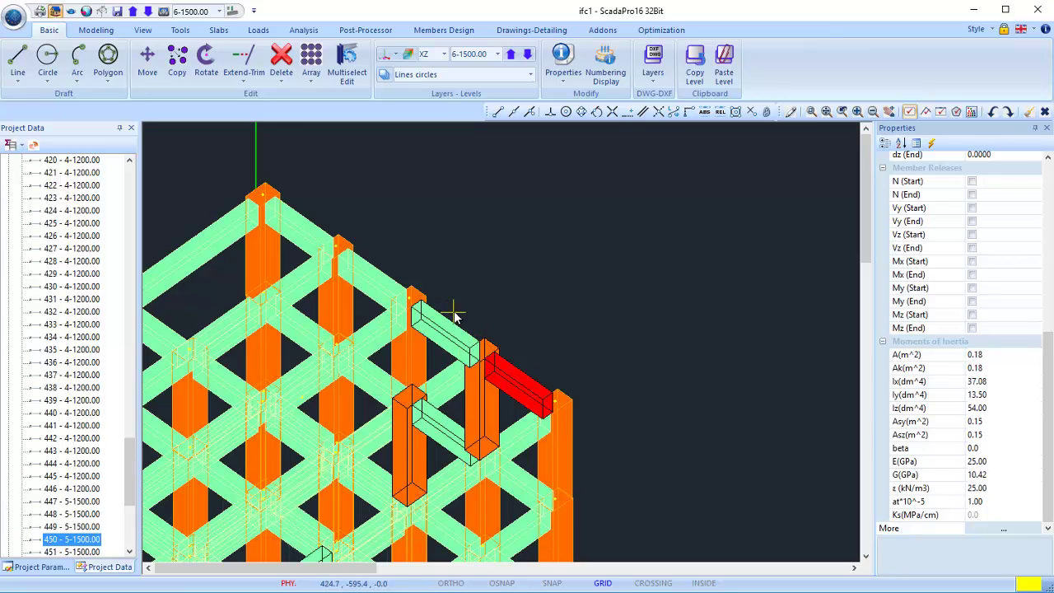
pyautogui.scroll(-3, 453, 317)
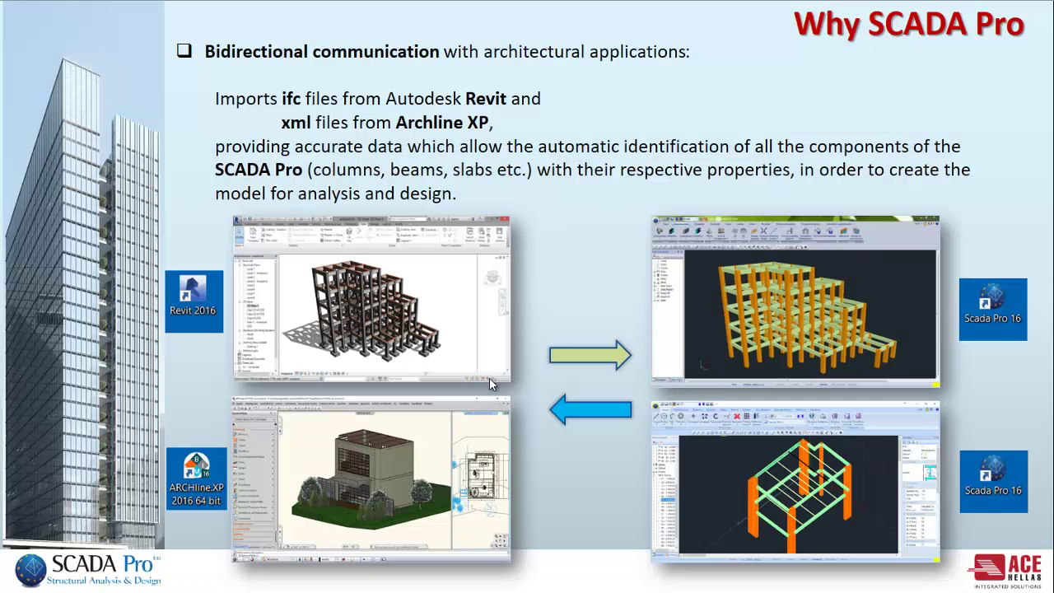
# View the ARCHline.XP example screenshot on the presentation slide.
pyautogui.click(202, 494)
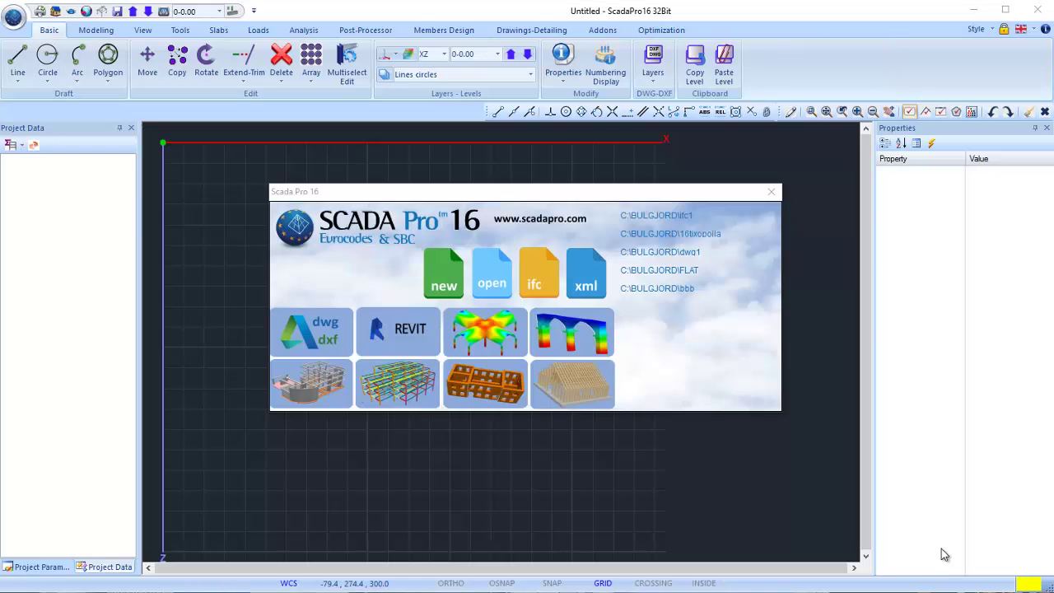
# Create a new project named proj1 with the default general parameters.
pyautogui.click(426, 270)
pyautogui.moveTo(370, 197); pyautogui.dragTo(284, 202)
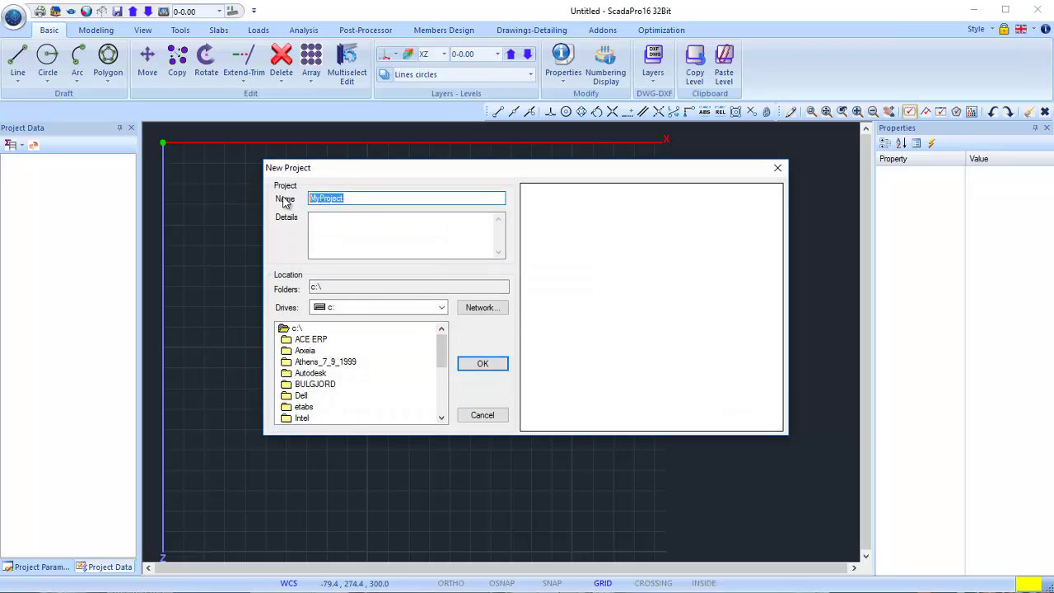
pyautogui.write('proj1')
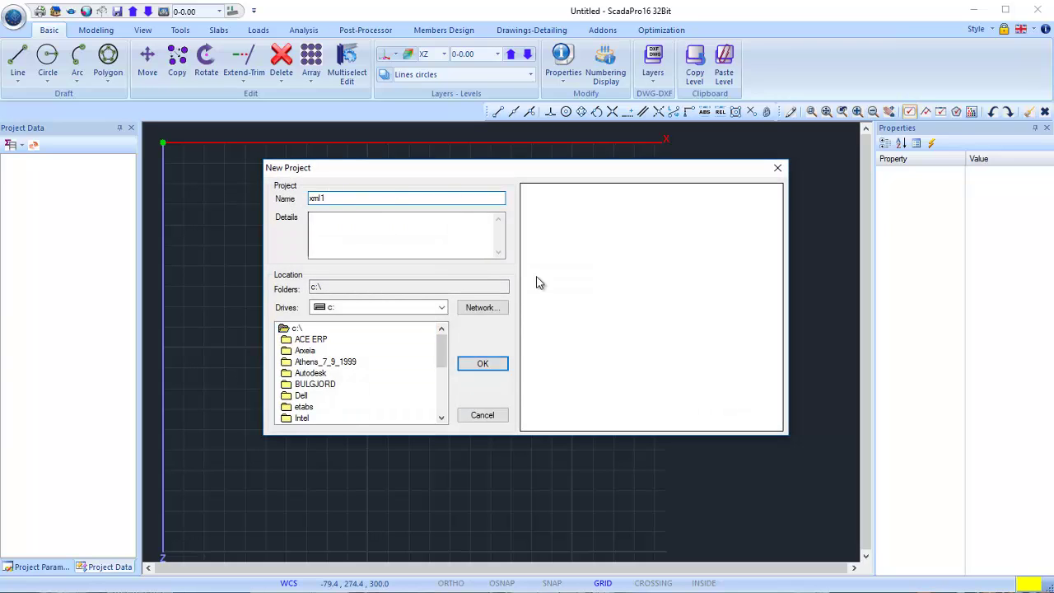
pyautogui.press('Return')
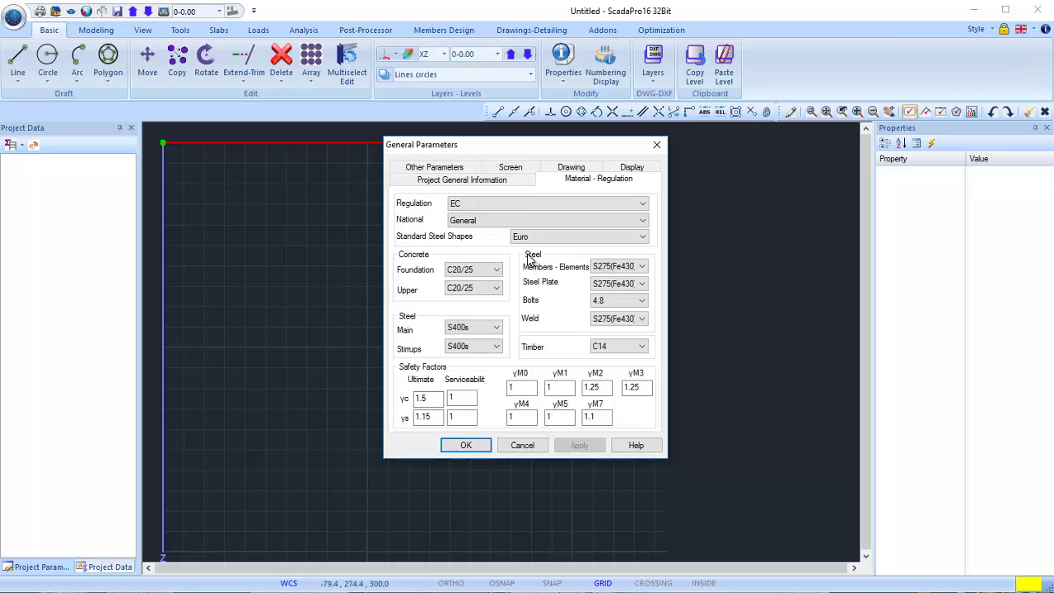
pyautogui.click(466, 445)
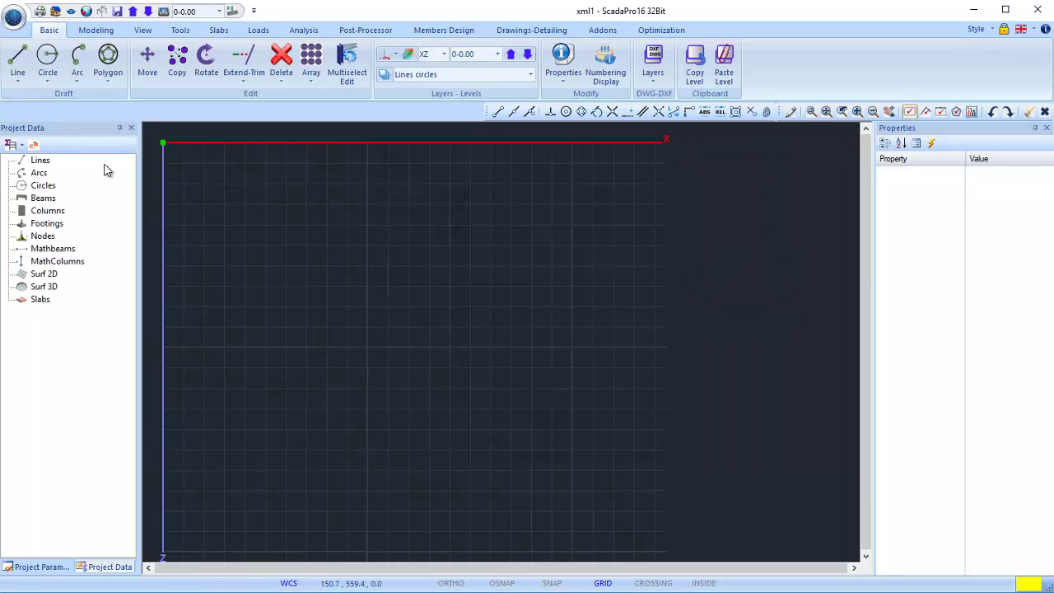
# Import the export_archline XML file from the 4.archline folder.
pyautogui.click(14, 16)
pyautogui.click(41, 210)
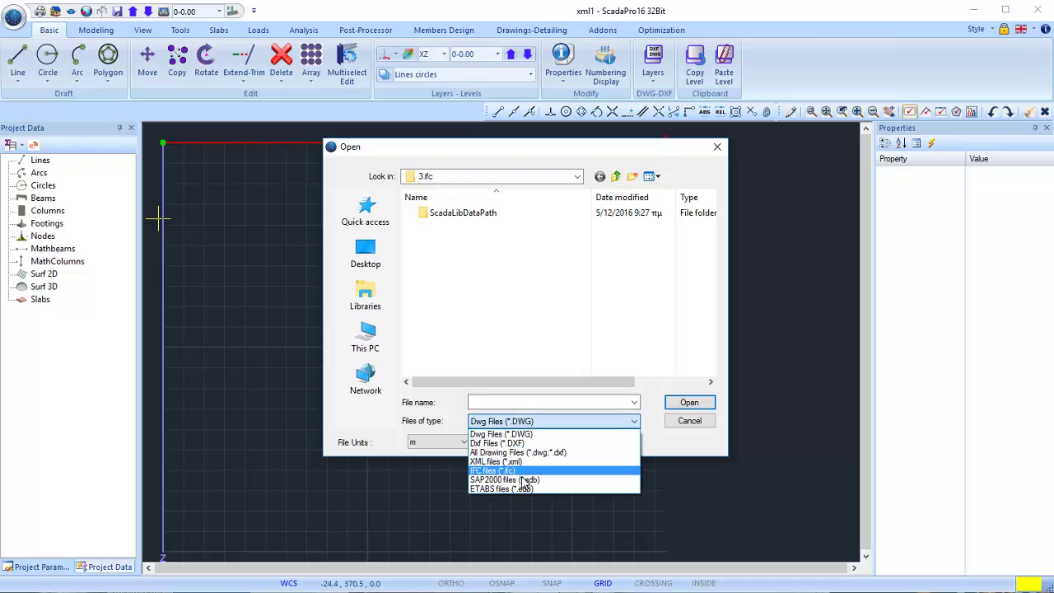
pyautogui.click(517, 462)
pyautogui.press('BackSpace')
pyautogui.doubleClick(486, 253)
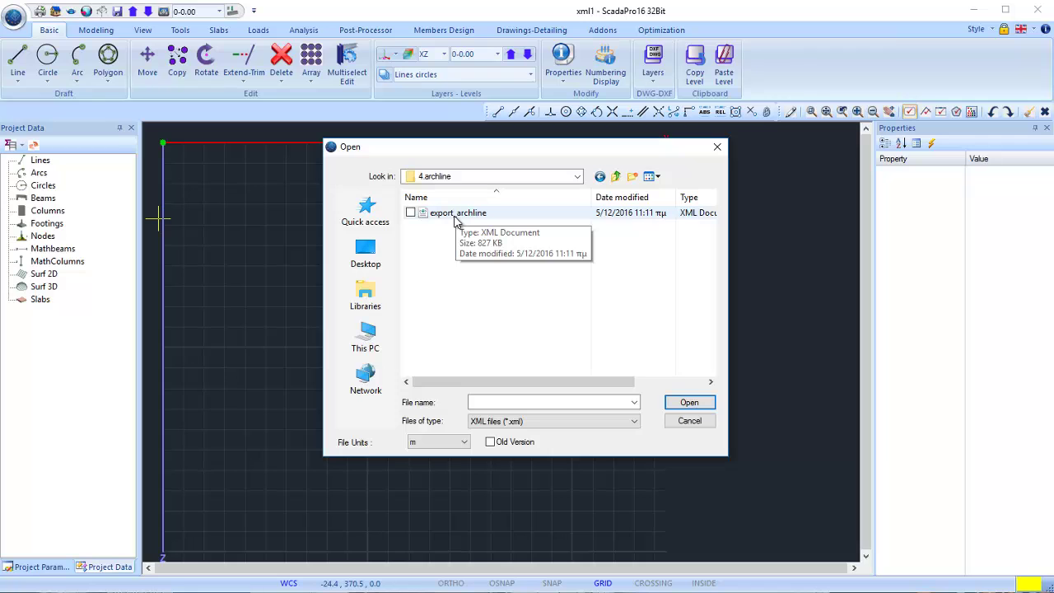
pyautogui.click(449, 214)
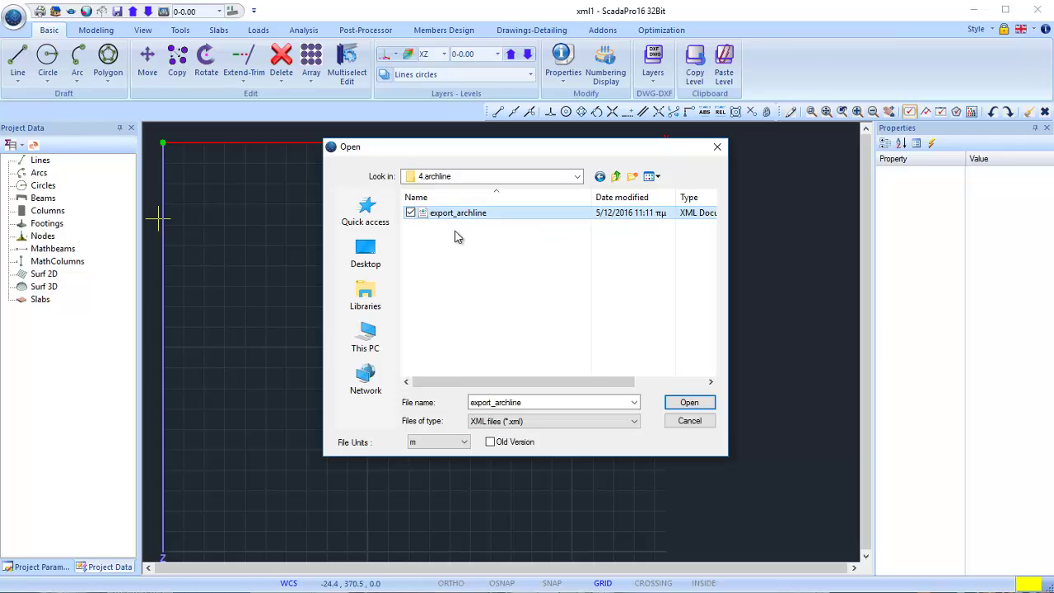
pyautogui.click(690, 402)
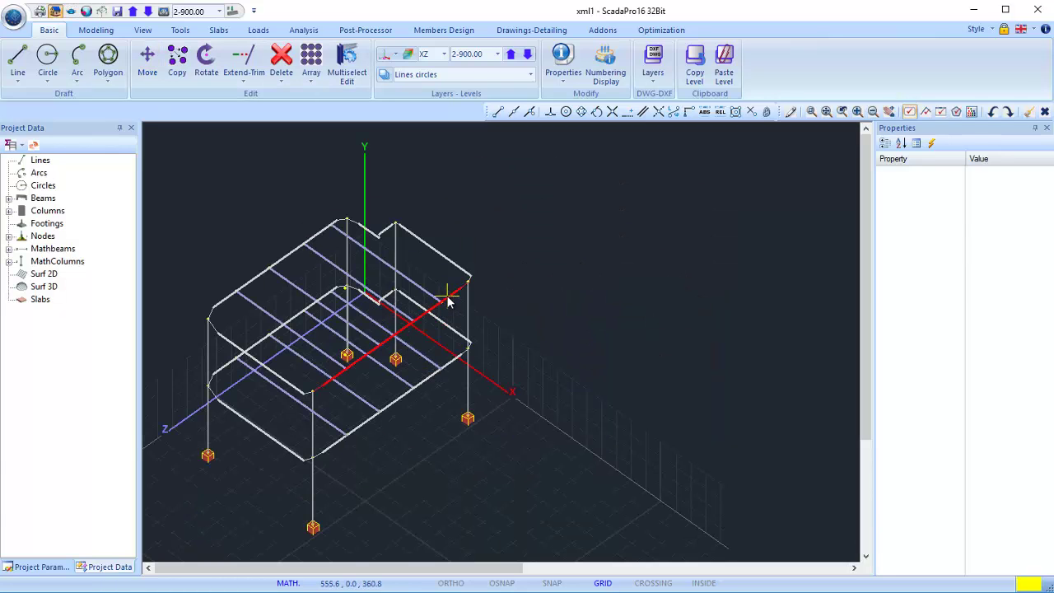
# Select a beam, switch to solid physical member display, and enter load editing with slab load lines.
pyautogui.click(447, 301)
pyautogui.click(288, 583)
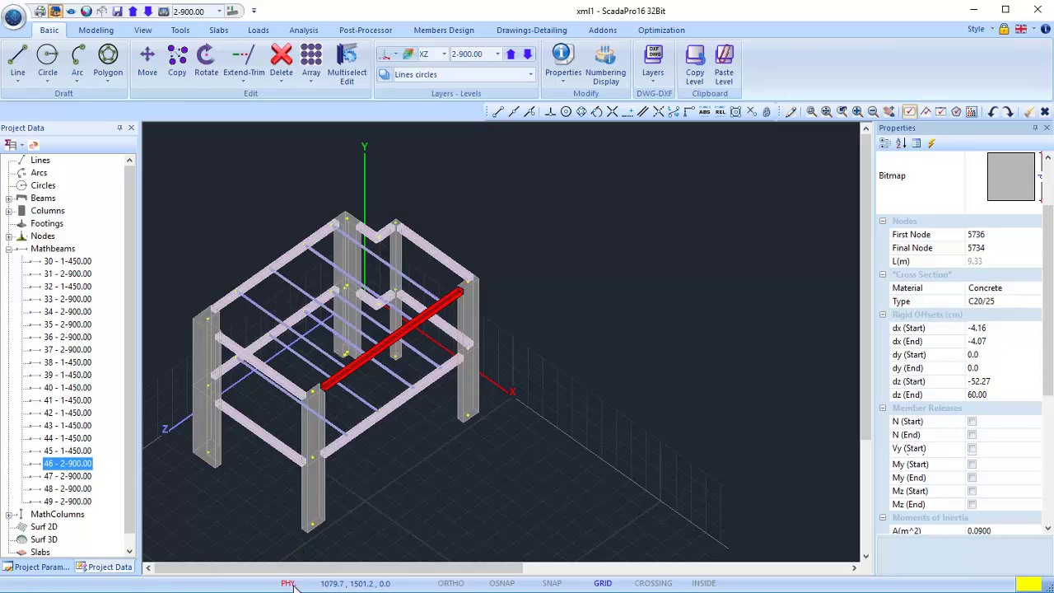
pyautogui.click(259, 30)
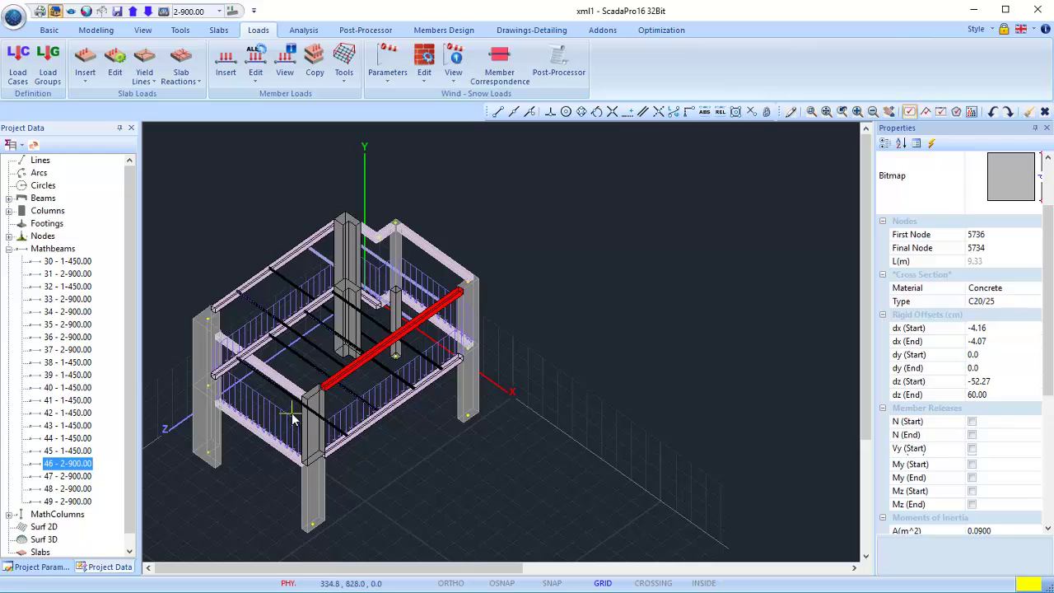